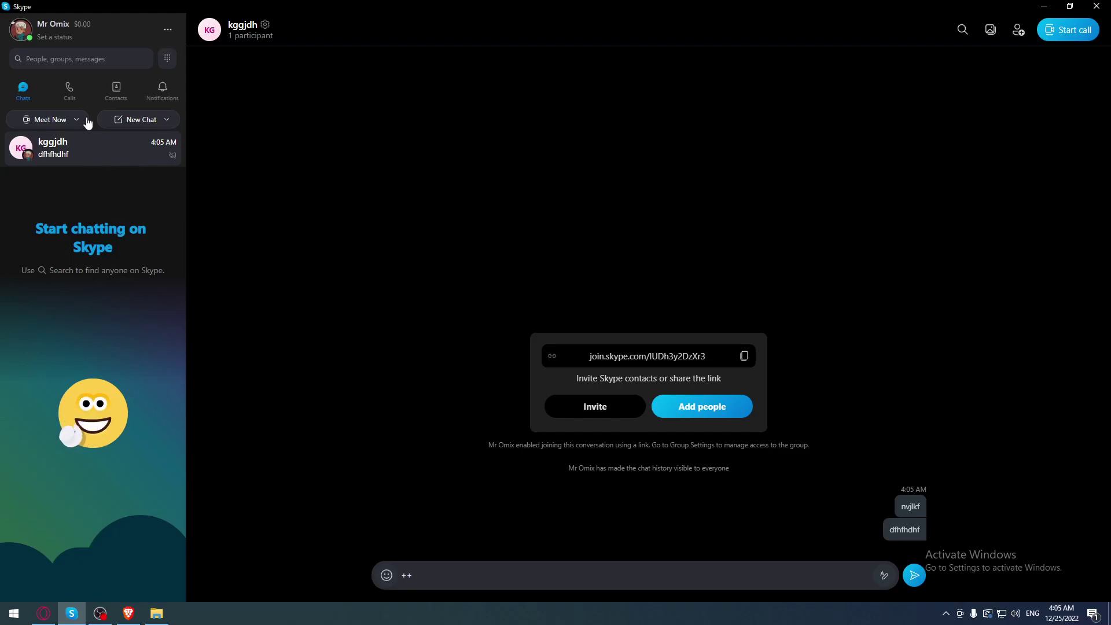
- Leave the kggjdh group chat via its context menu and confirm Leave
right_click(85, 152)
left_click(122, 263)
left_click(550, 322)
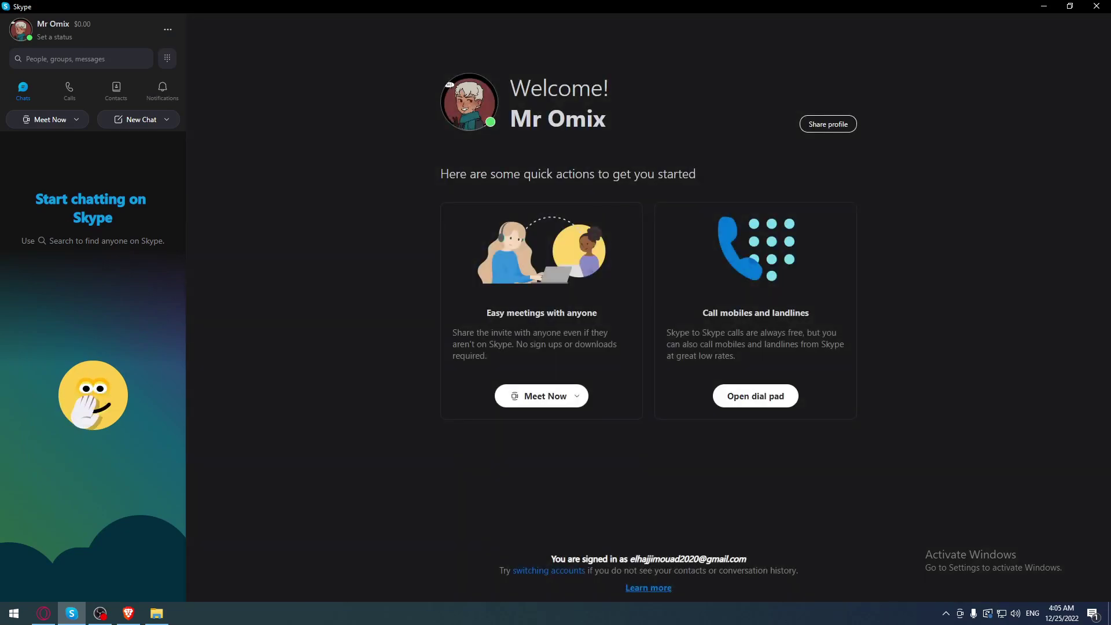
key("super+e")
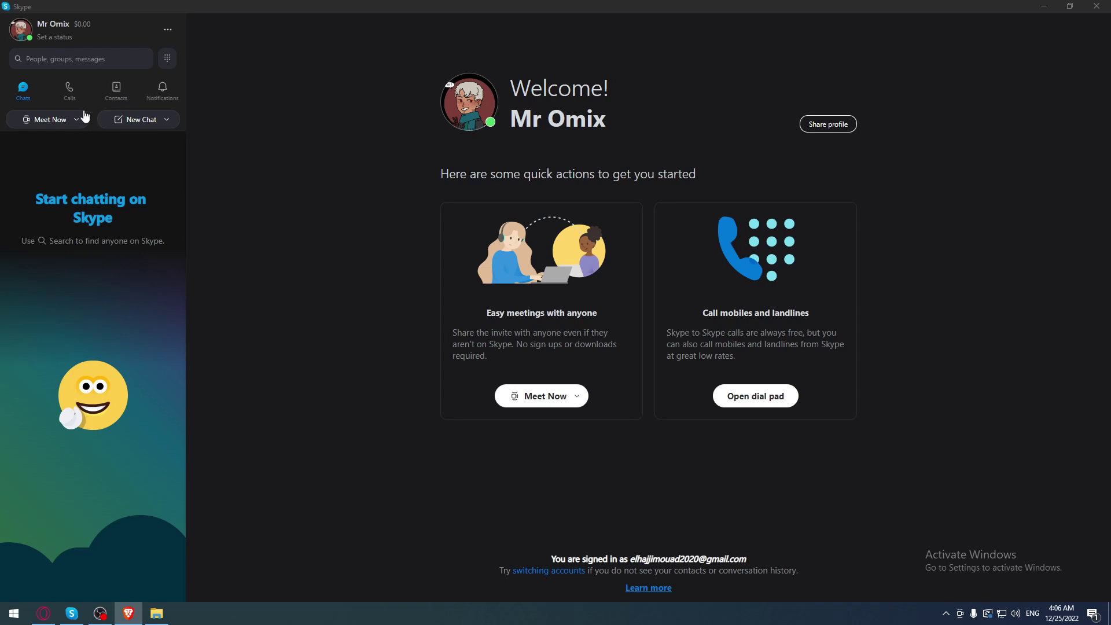
- Search the contacts for "echo / sou" to find Echo / Sound Test Service
left_click(116, 91)
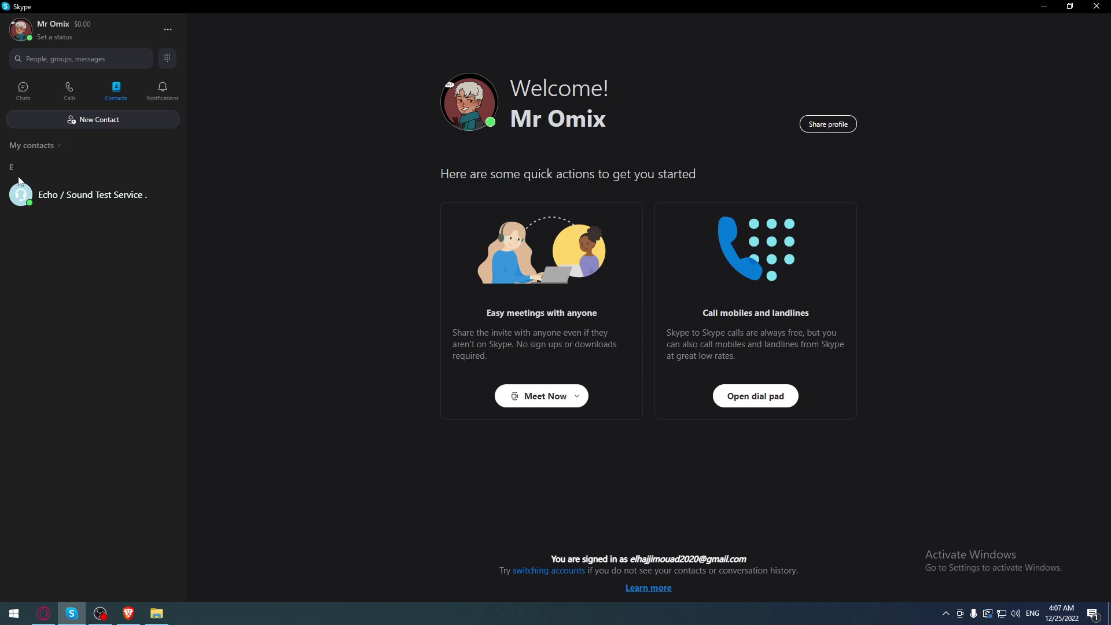
left_click(45, 59)
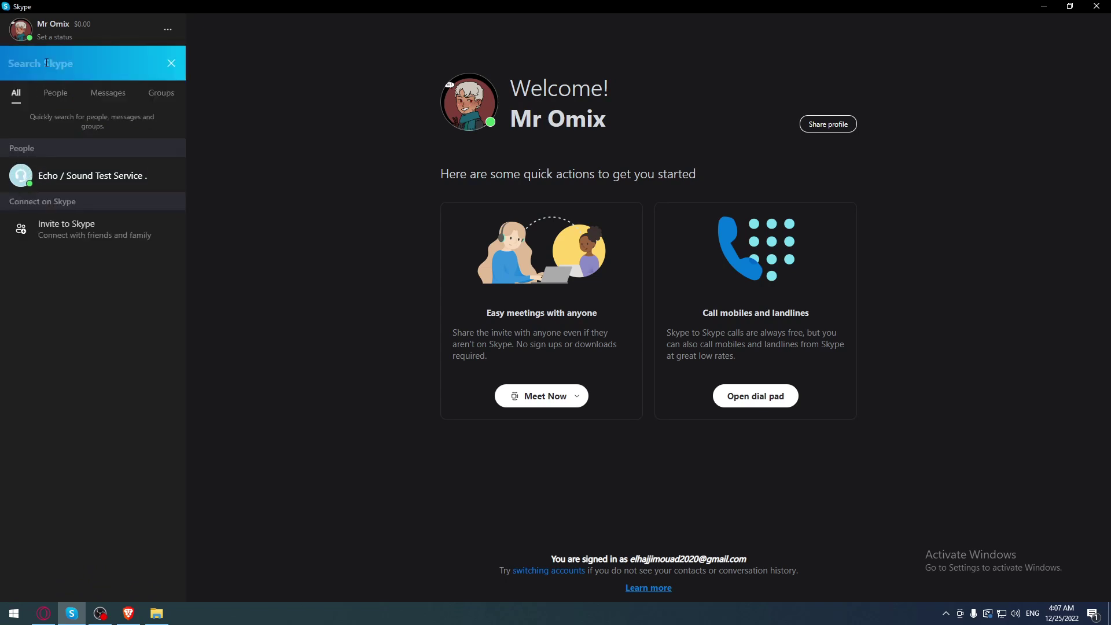
type("echo /")
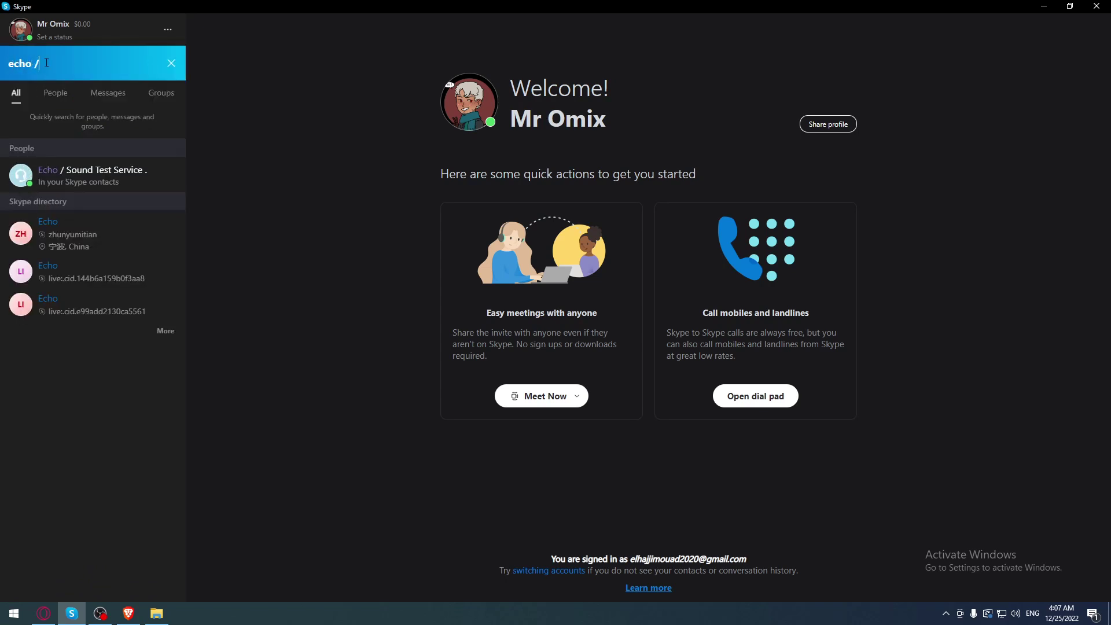
type("te")
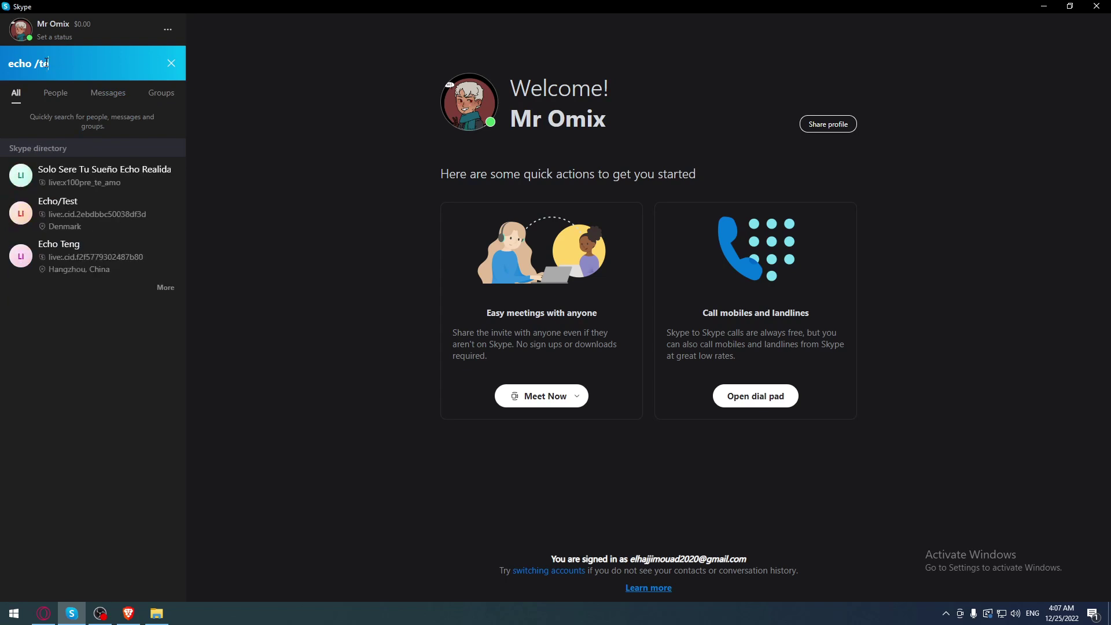
key("BackSpace")
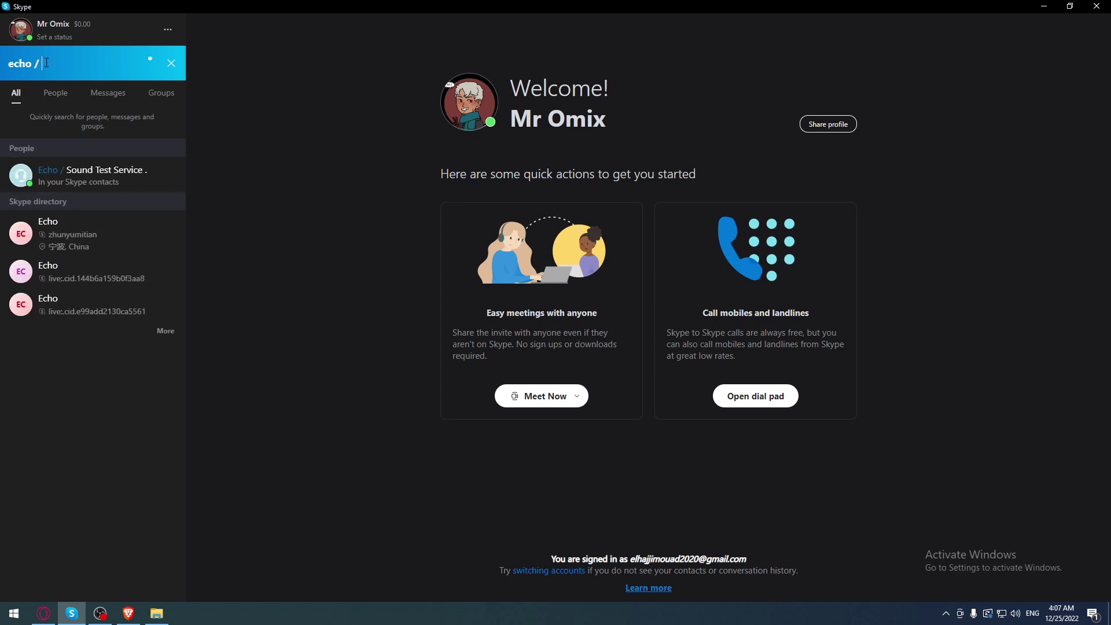
type("sou")
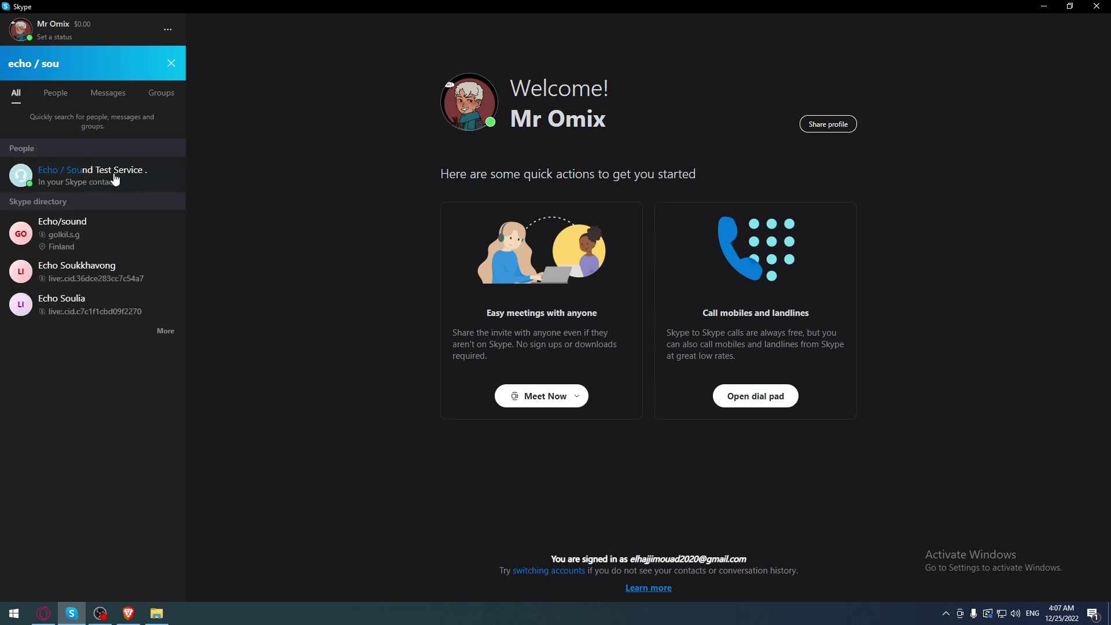
- Call Echo / Sound Test Service, mute the speakers, and end the call after about 22 seconds
left_click(114, 178)
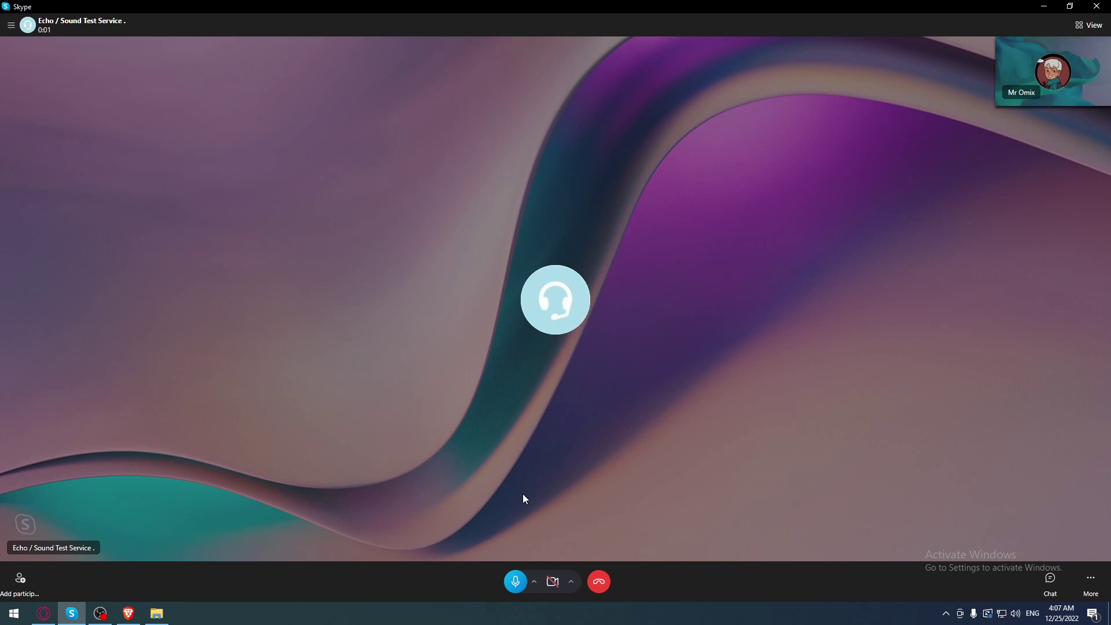
key("XF86AudioMute")
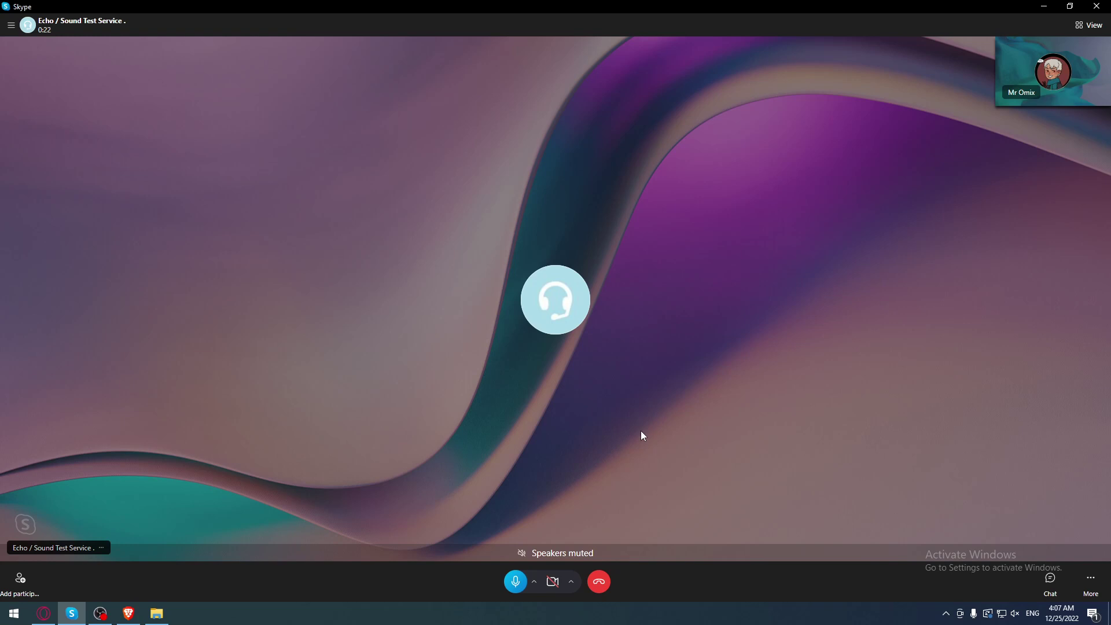
left_click(607, 581)
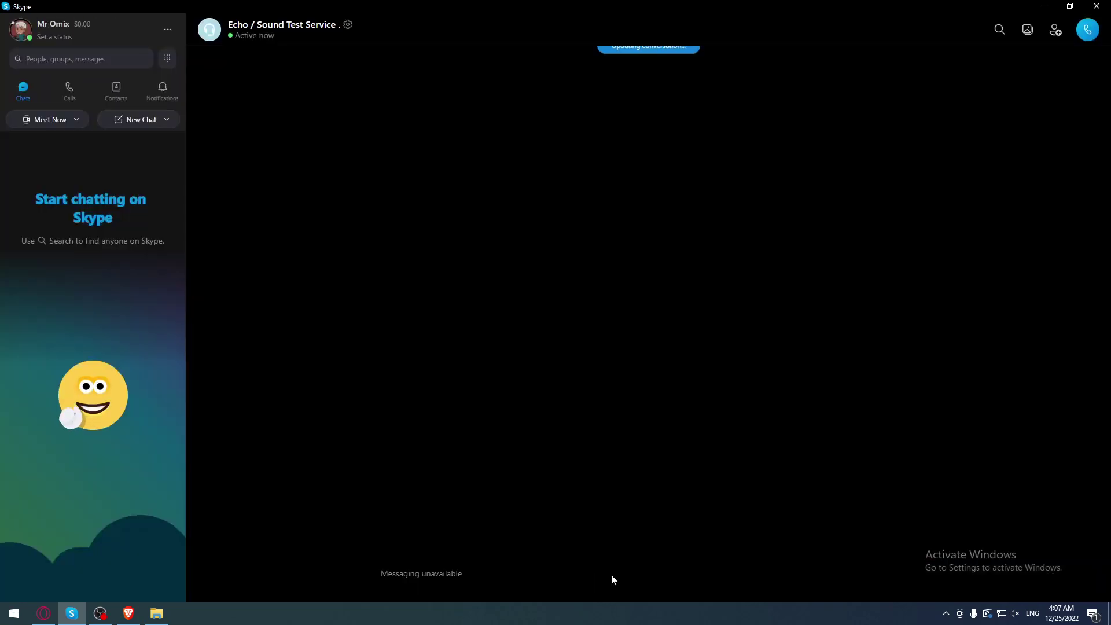